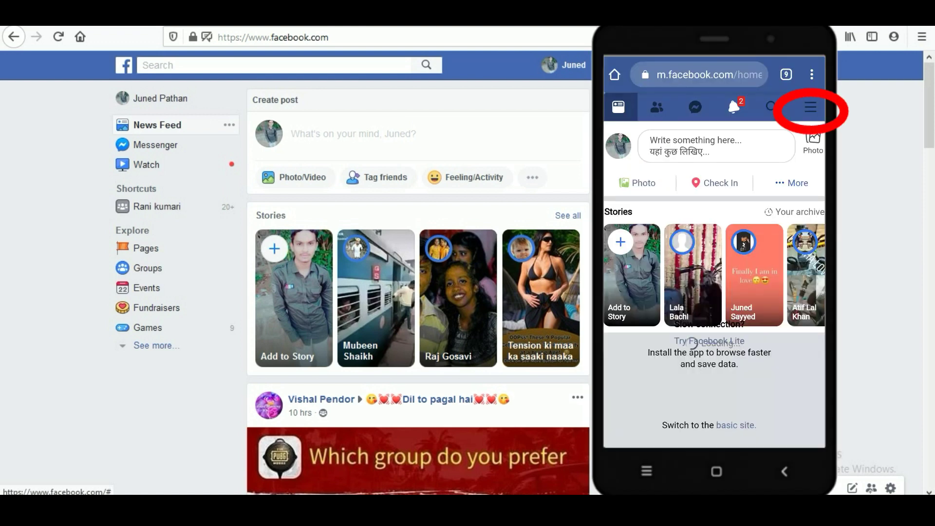
Start creating a new Facebook Page of the Community or public figure type
left_click(657, 69)
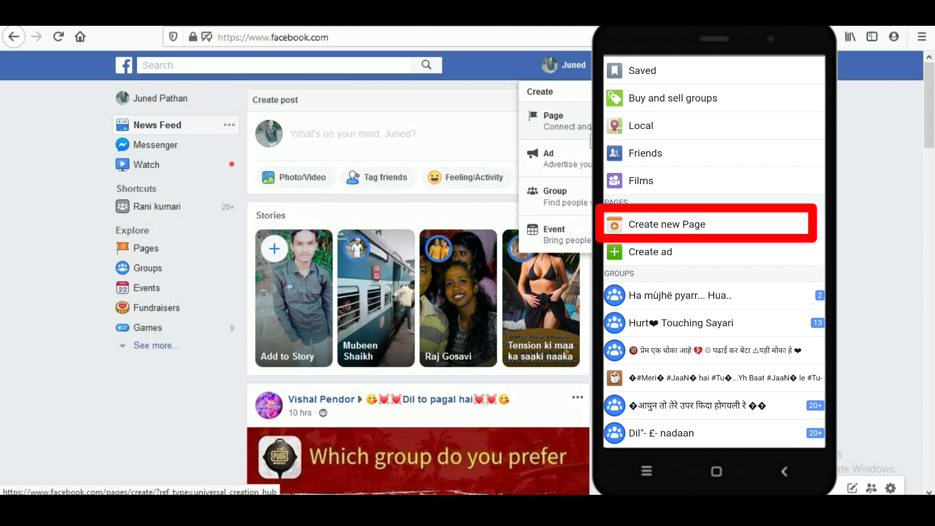
left_click(590, 137)
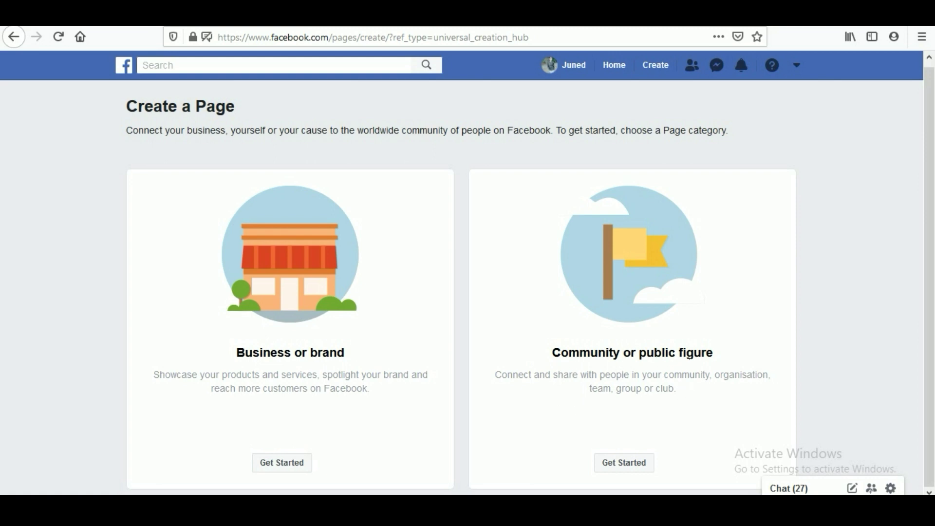
left_click(627, 468)
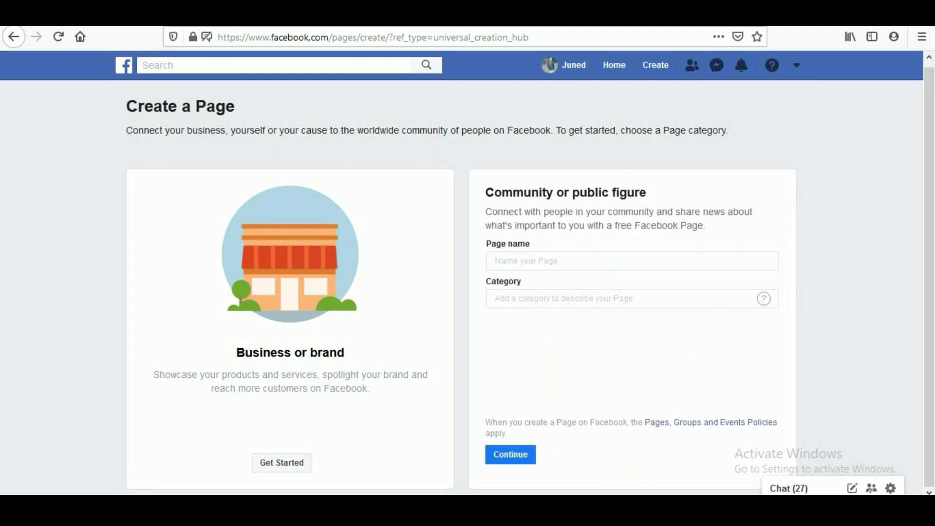
Name the Page TechJuned and set its category to Not a business
left_click(574, 263)
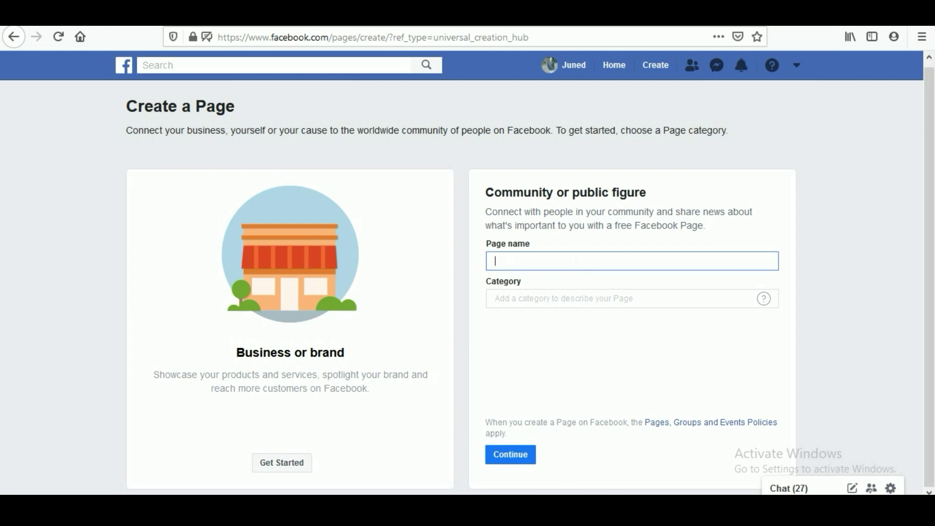
type("TechJuned")
key("Tab")
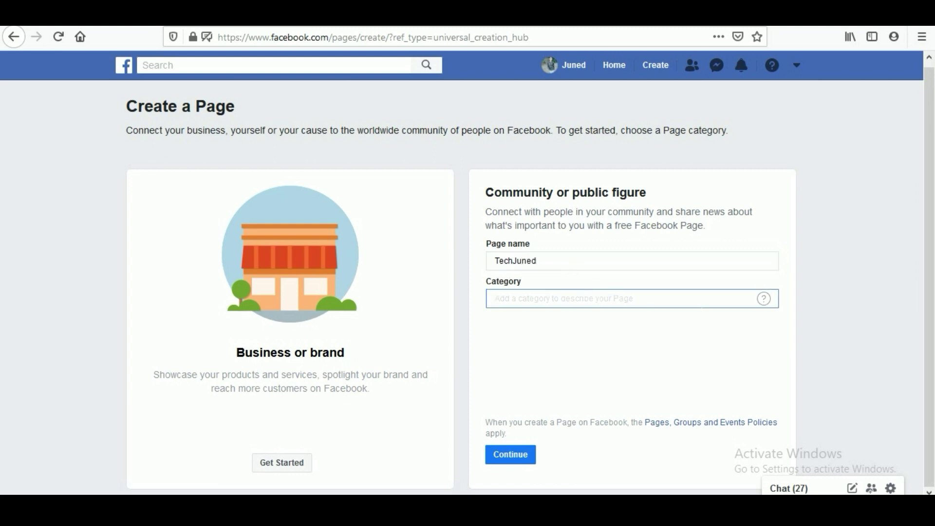
left_click(764, 299)
type("a")
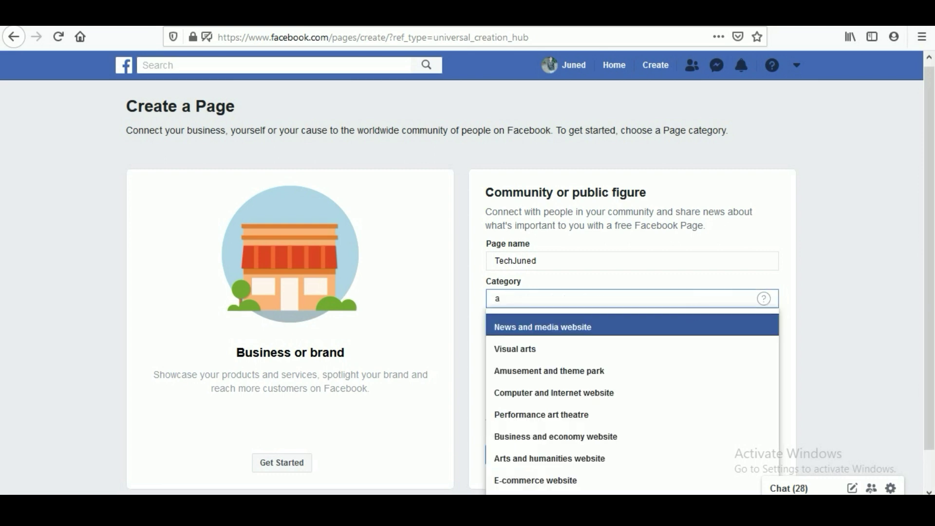
scroll(648, 387, "down", 1)
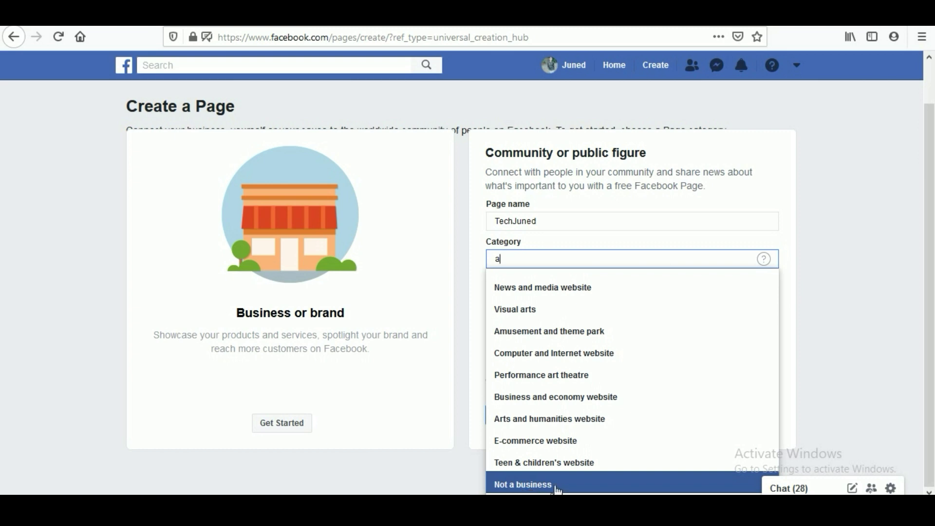
left_click(522, 486)
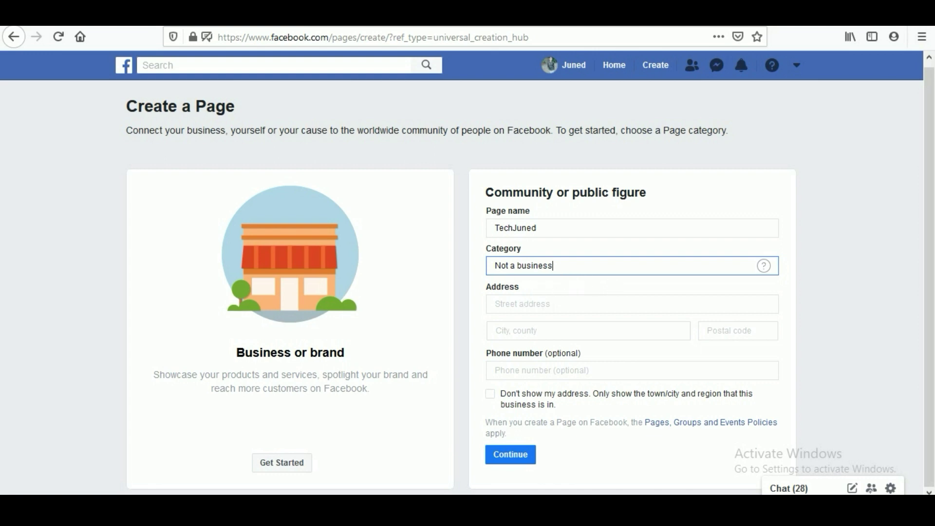
Fill in the Page's street address, postal code and city, show only the town and region publicly, and submit the details
left_click(495, 304)
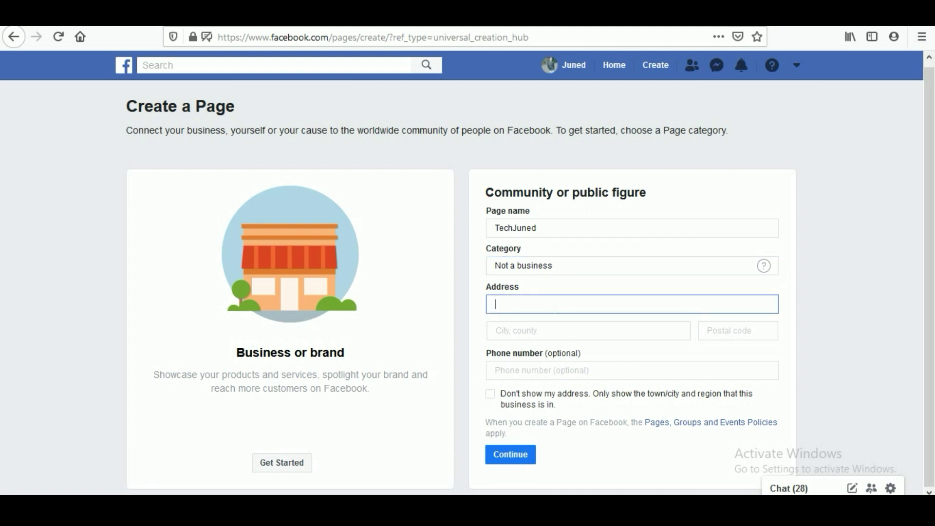
type("mumbai")
left_click(738, 331)
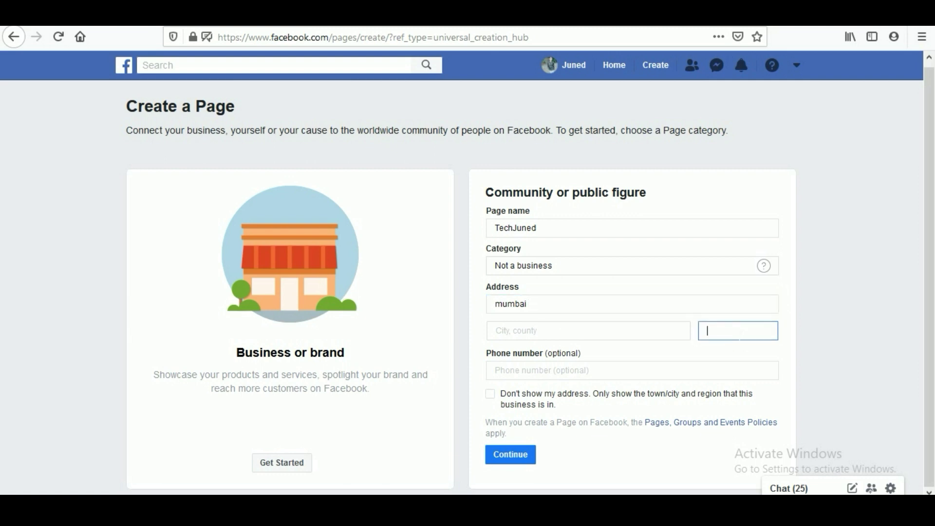
type("400072")
left_click(588, 331)
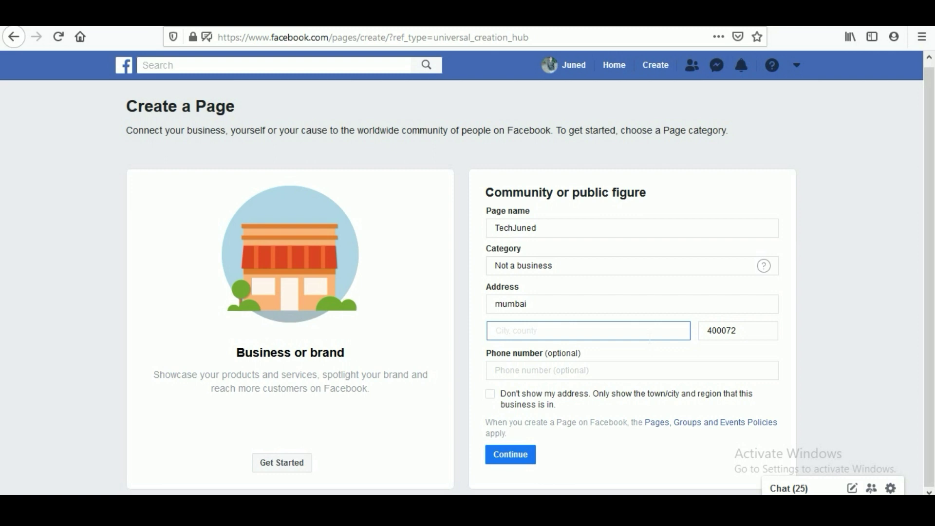
type("mumbai")
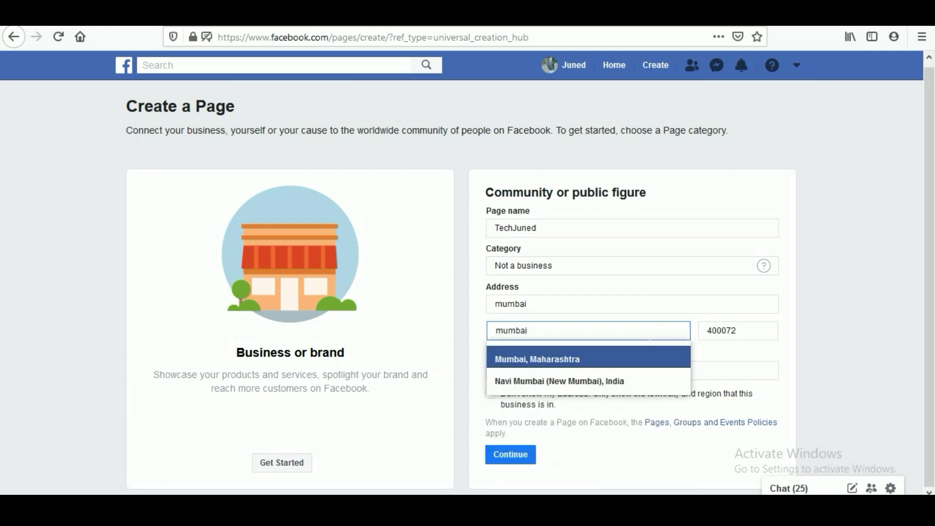
left_click(536, 359)
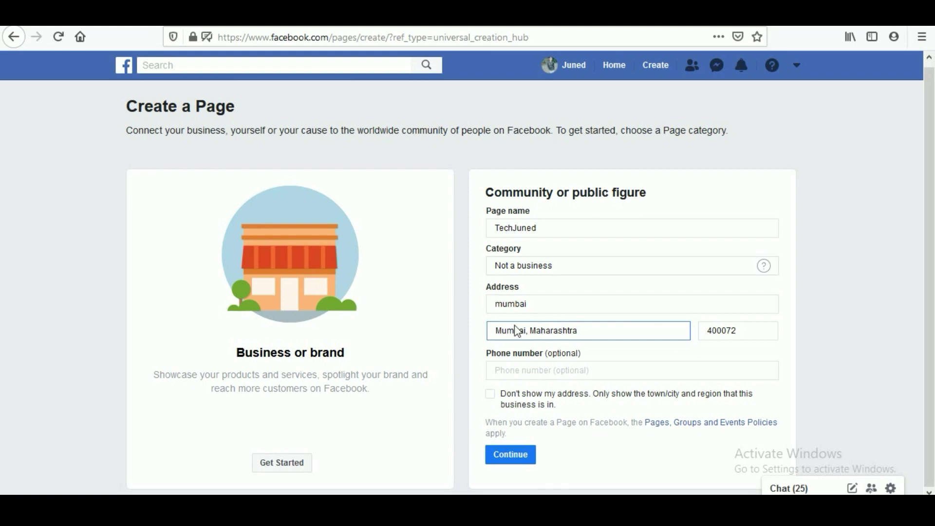
left_click(498, 399)
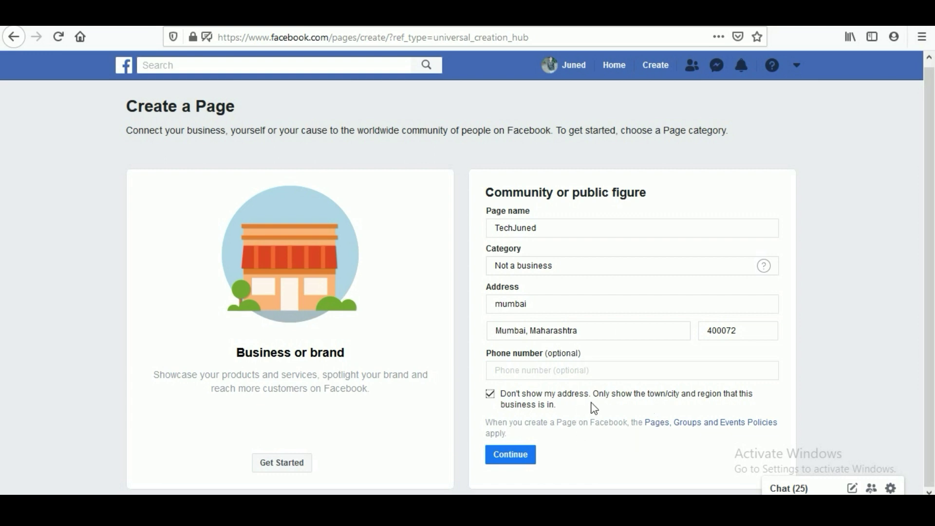
left_click(517, 463)
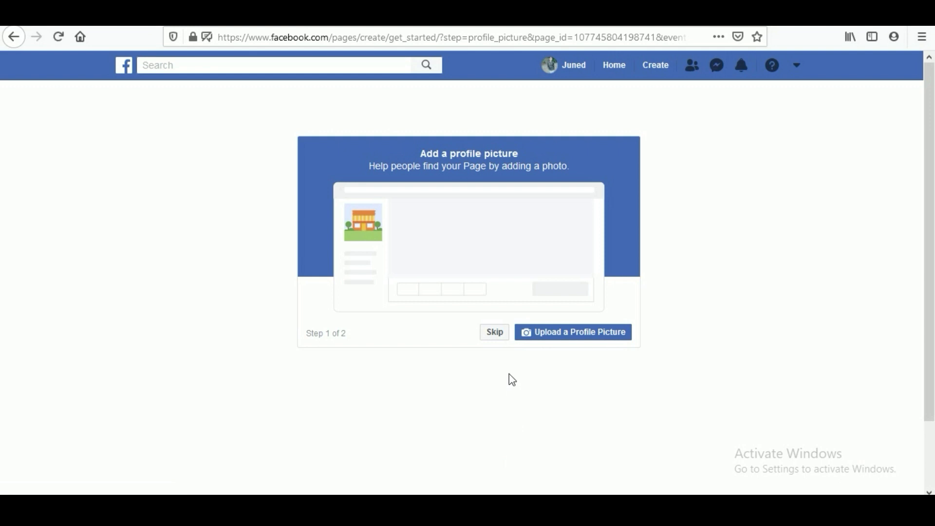
Skip the profile picture and cover photo setup and dismiss the invite-friends tip on the new Page
left_click(496, 337)
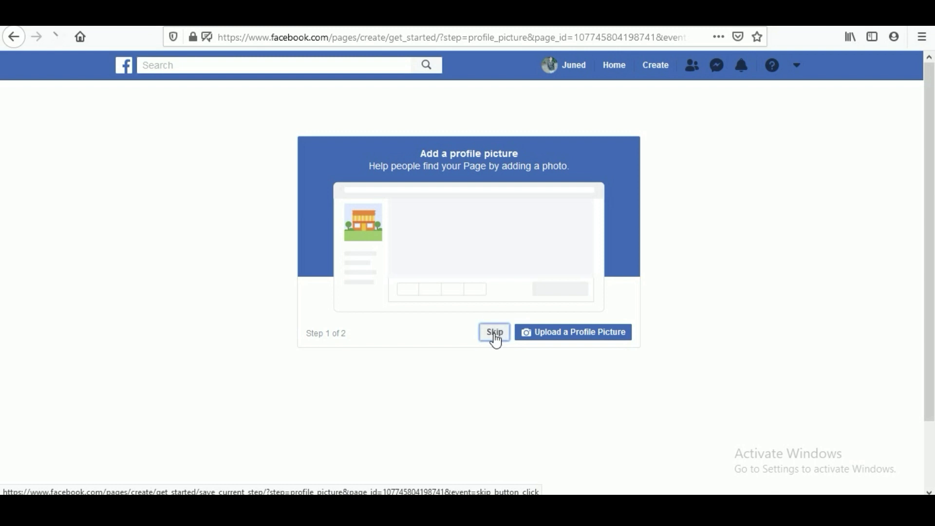
left_click(503, 336)
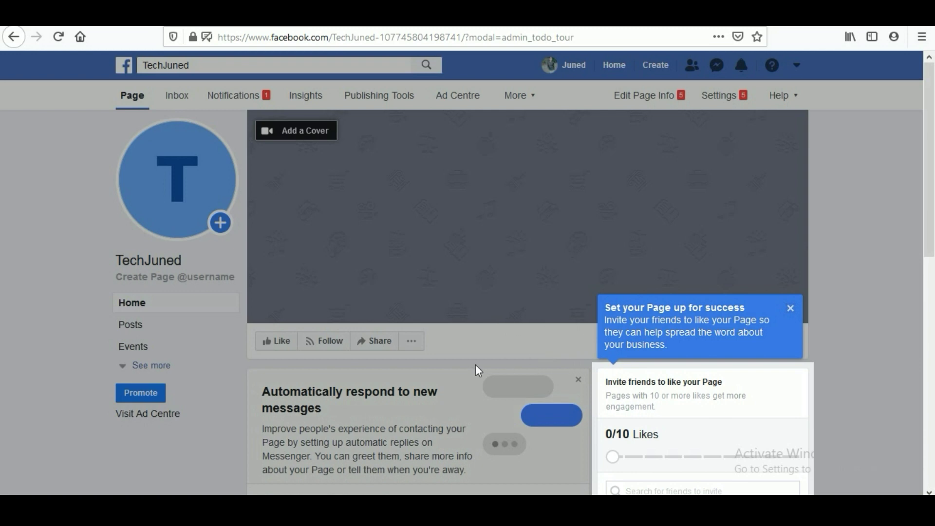
left_click(791, 310)
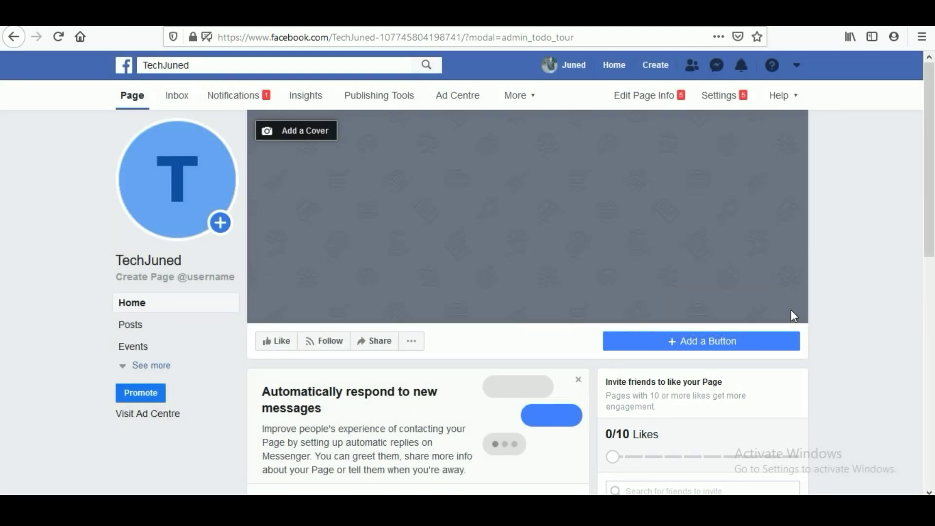
Look over the new Page, including its story composer, automatic reply options, post creation tools and friend invitations
mouse_move(161, 198)
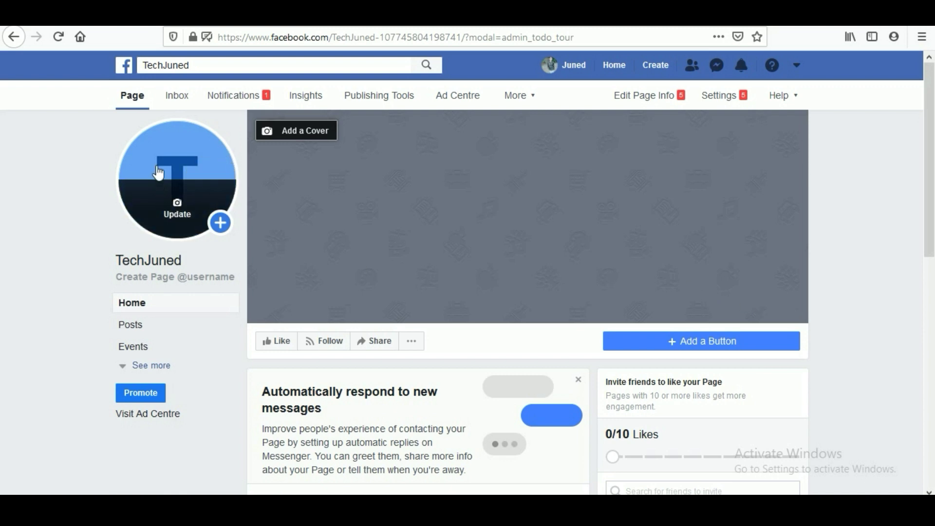
left_click(221, 228)
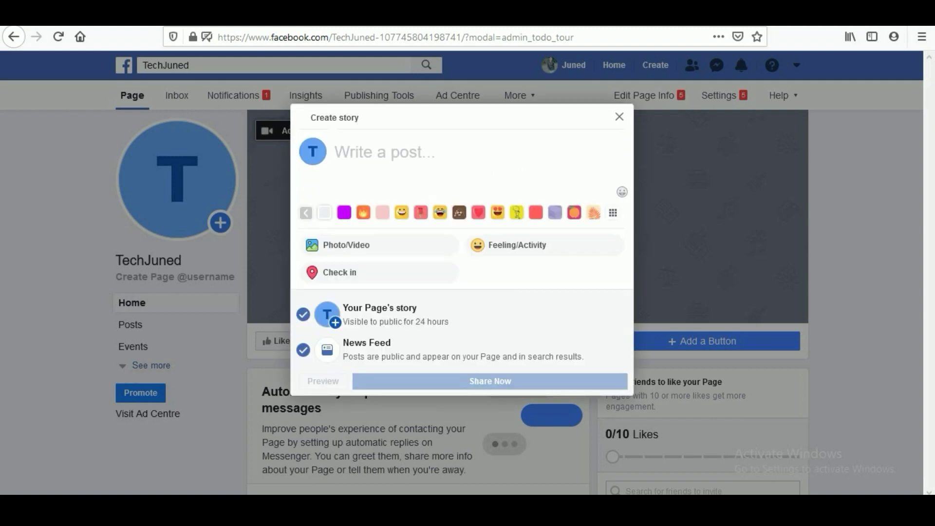
left_click(619, 117)
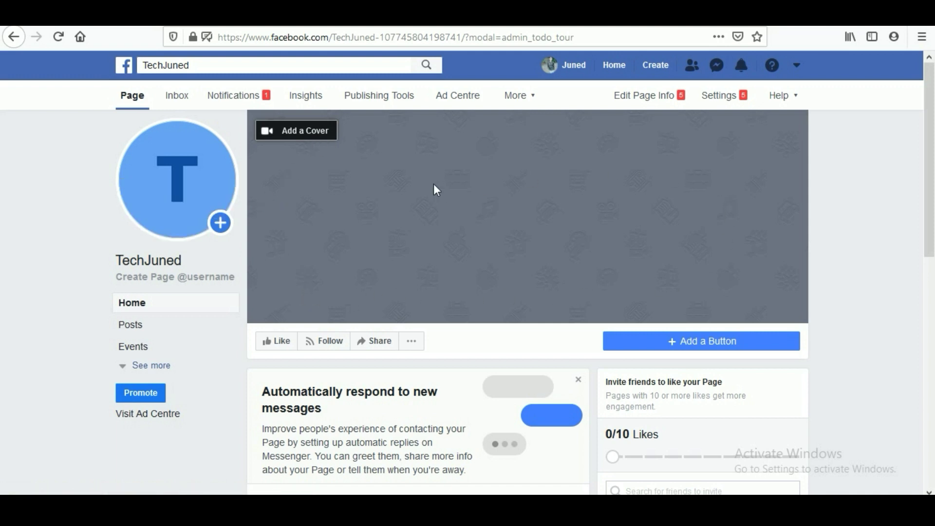
scroll(448, 229, "down", 4)
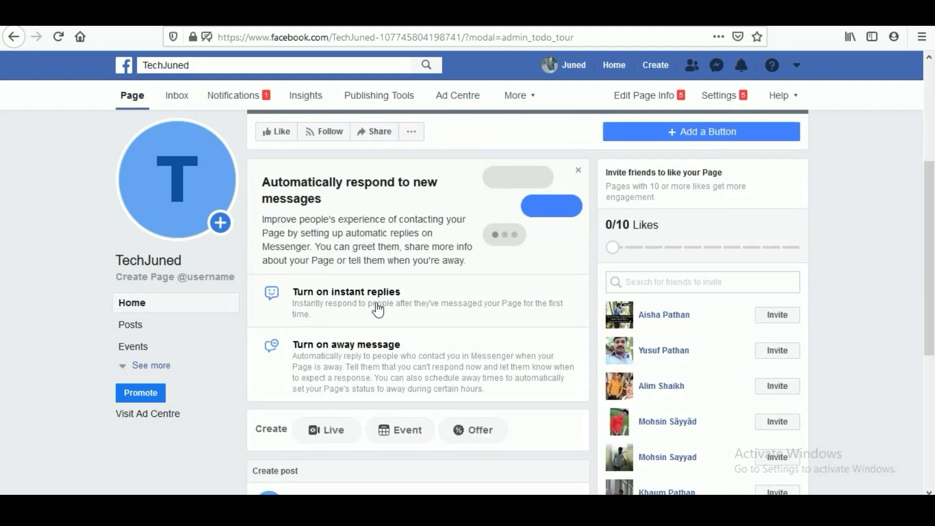
scroll(378, 306, "down", 2)
scroll(303, 408, "down", 1)
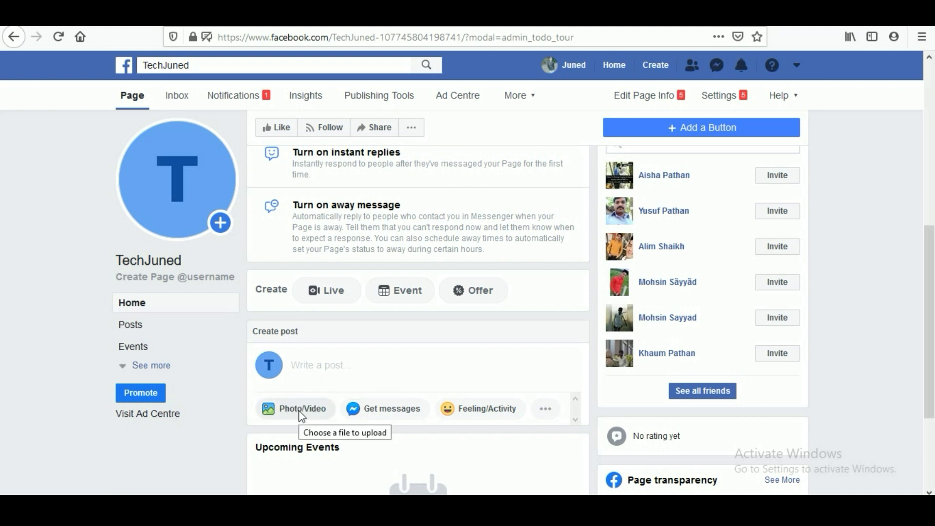
scroll(300, 412, "down", 2)
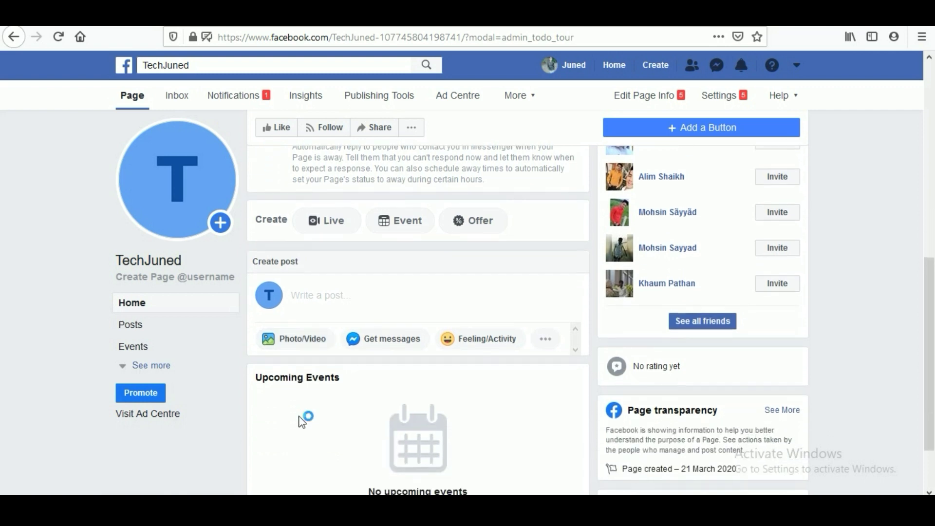
scroll(314, 407, "up", 10)
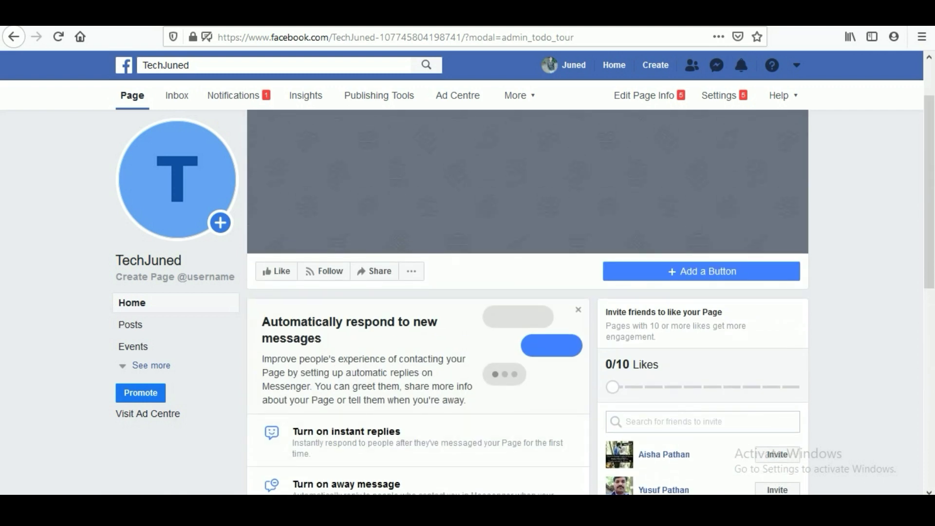
Open the Page info for editing and save "hello guys" as the Page's description
left_click(652, 108)
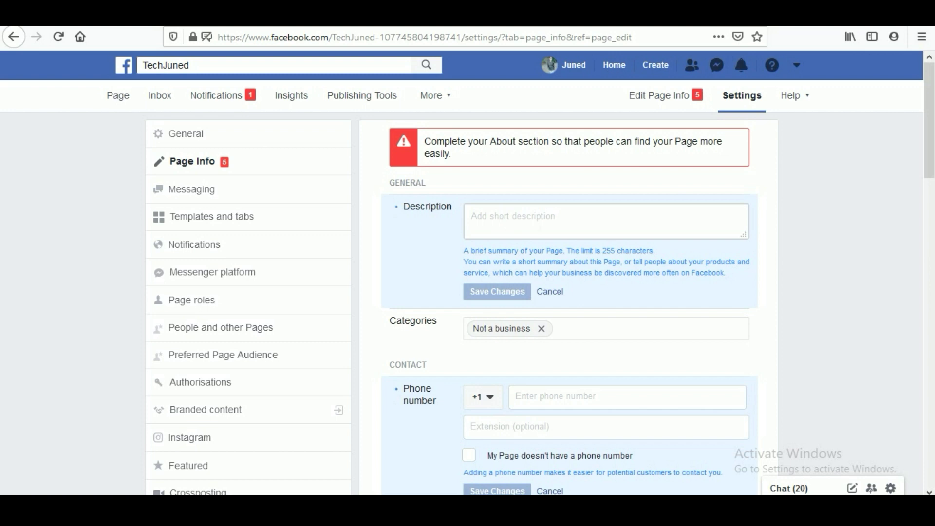
left_click(472, 216)
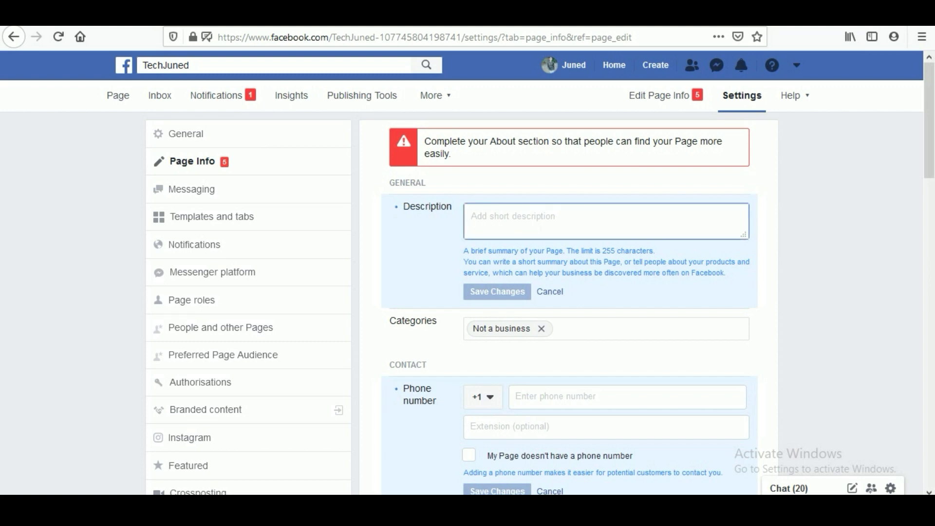
type("heelo")
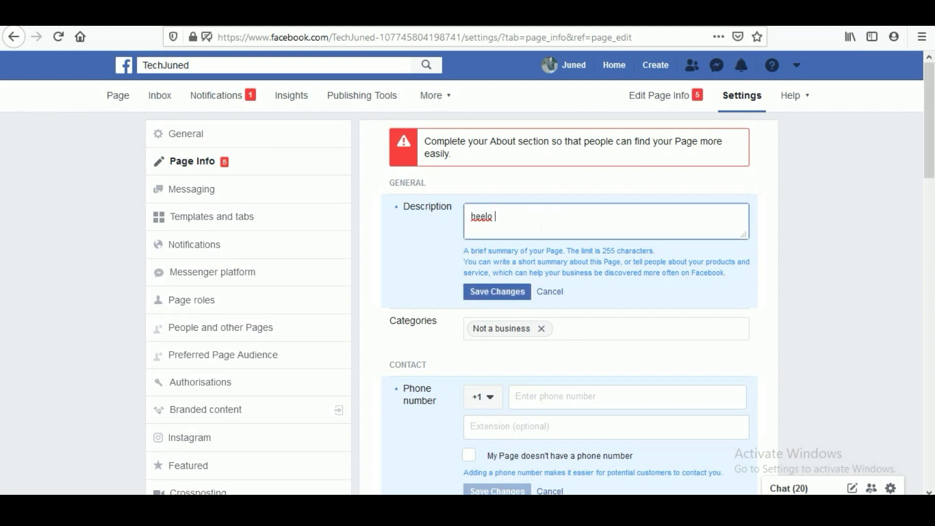
key("BackSpace")
key("BackSpace")
key("BackSpace")
key("BackSpace")
type("llo guys")
left_click(521, 294)
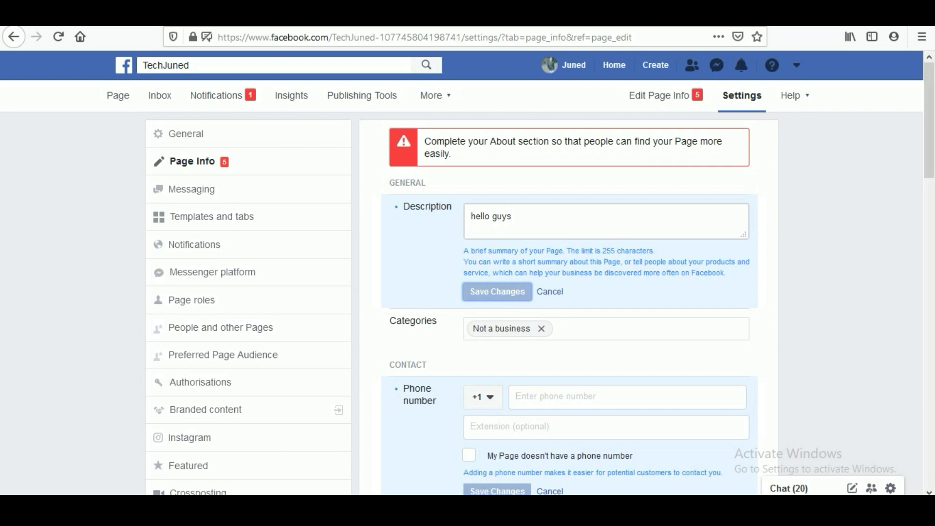
Add the categories "Science, technology and engineering" and "Information technology company" to the Page and save them
left_click(560, 329)
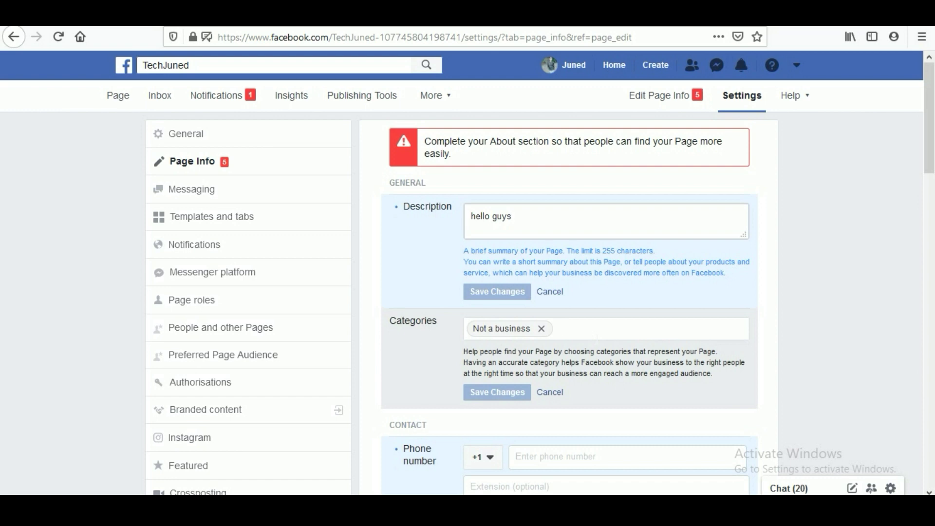
type("te")
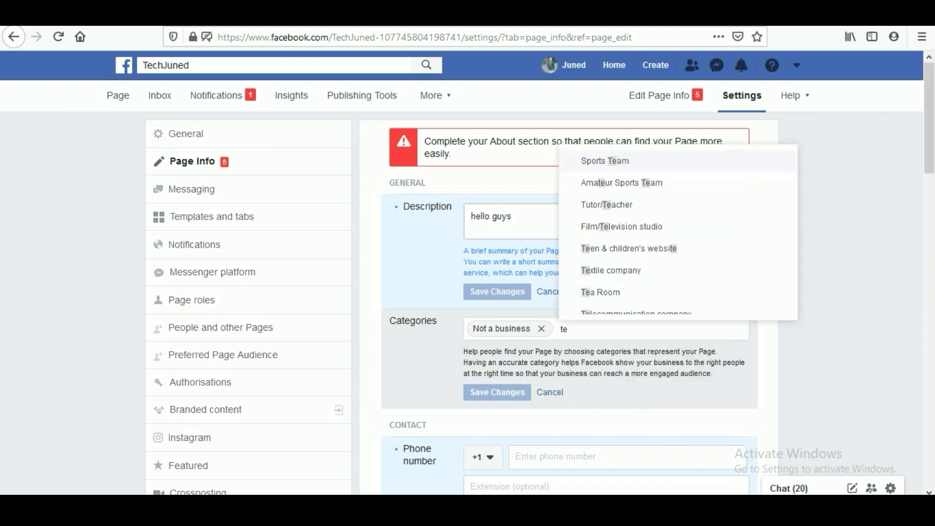
type("ch")
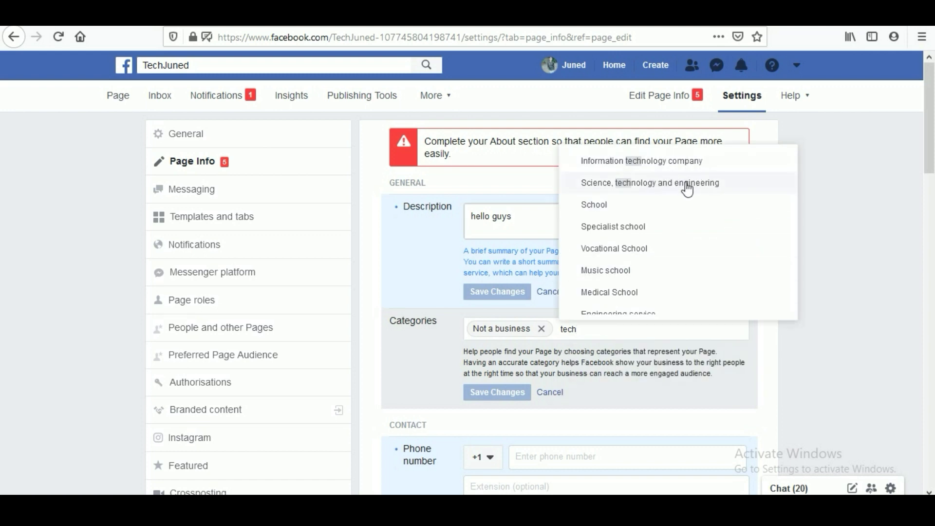
left_click(680, 184)
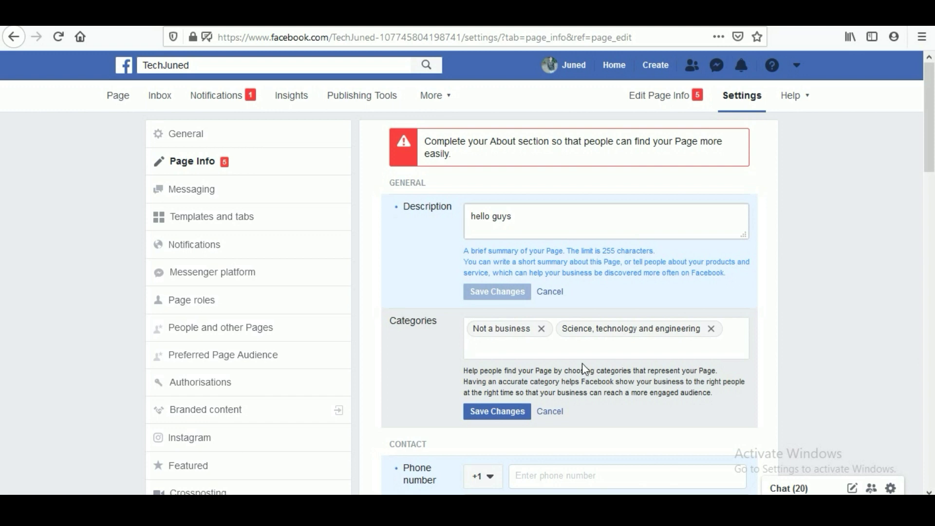
type("technol")
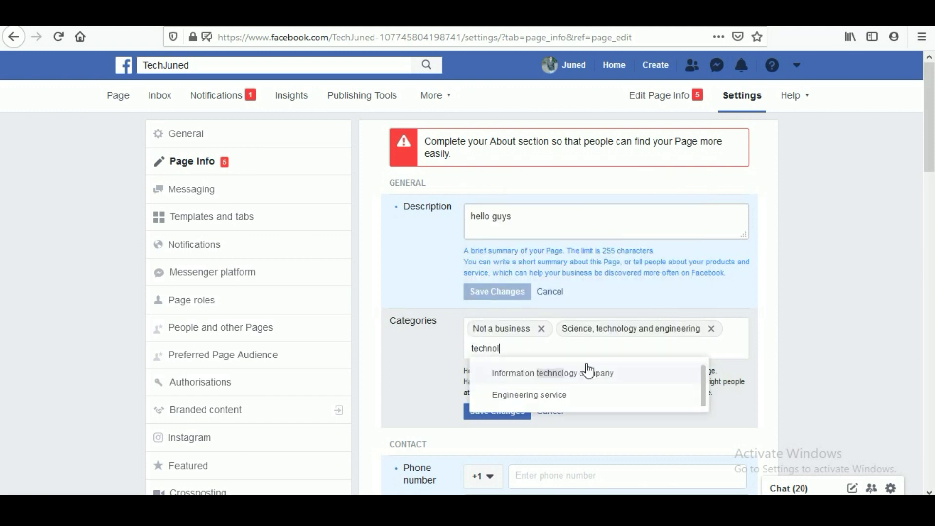
left_click(555, 383)
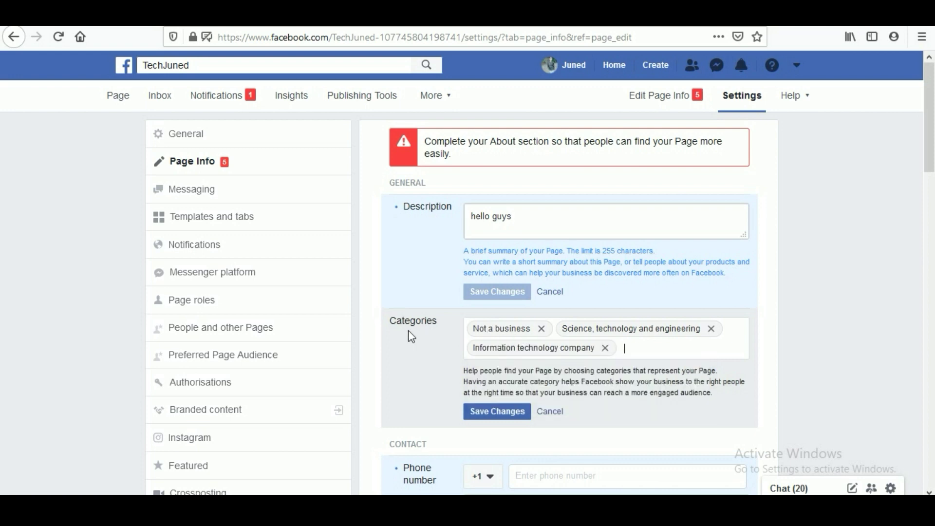
left_click(505, 412)
Mark the Page as not having a phone number and save the change
scroll(512, 418, "down", 3)
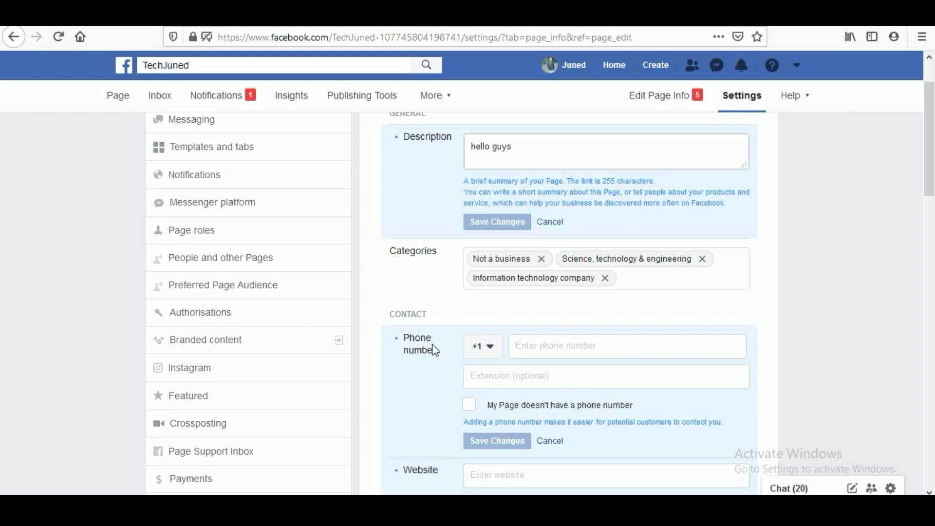
left_click(472, 408)
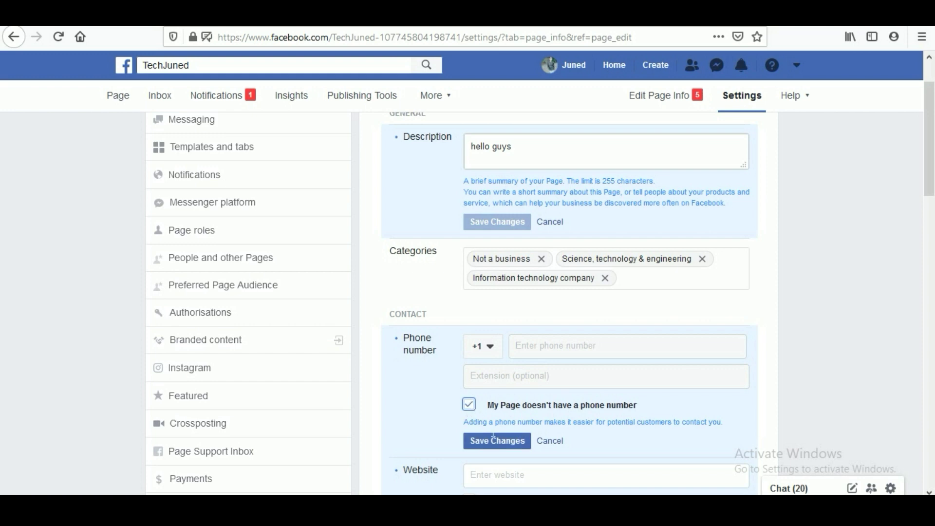
scroll(474, 410, "down", 2)
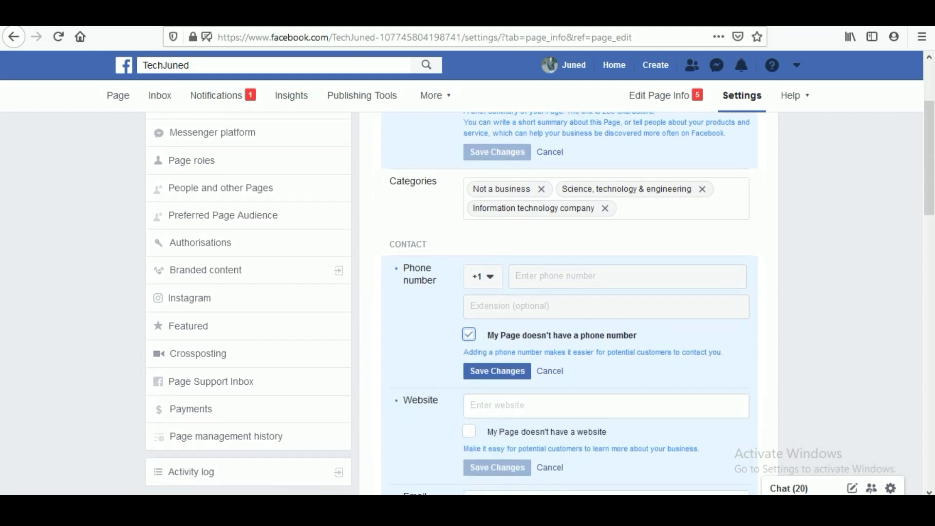
left_click(501, 375)
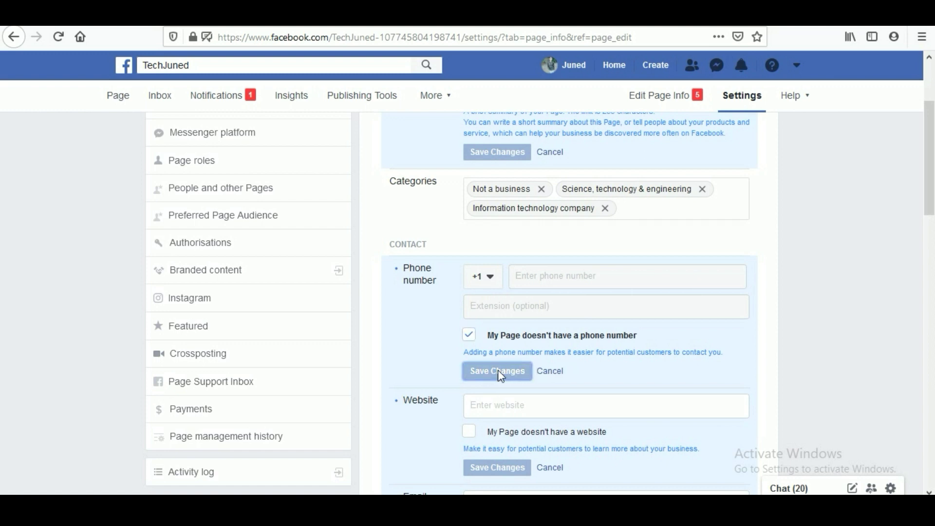
scroll(534, 375, "down", 2)
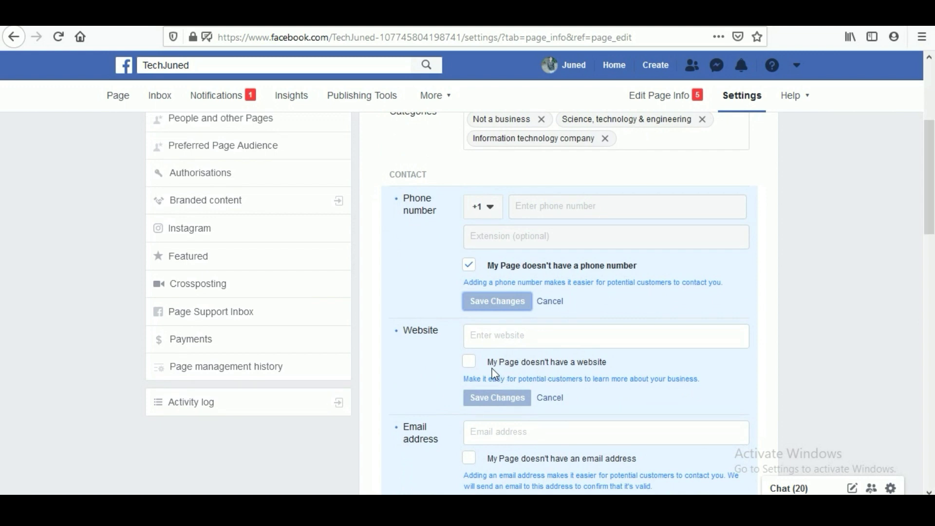
left_click(530, 335)
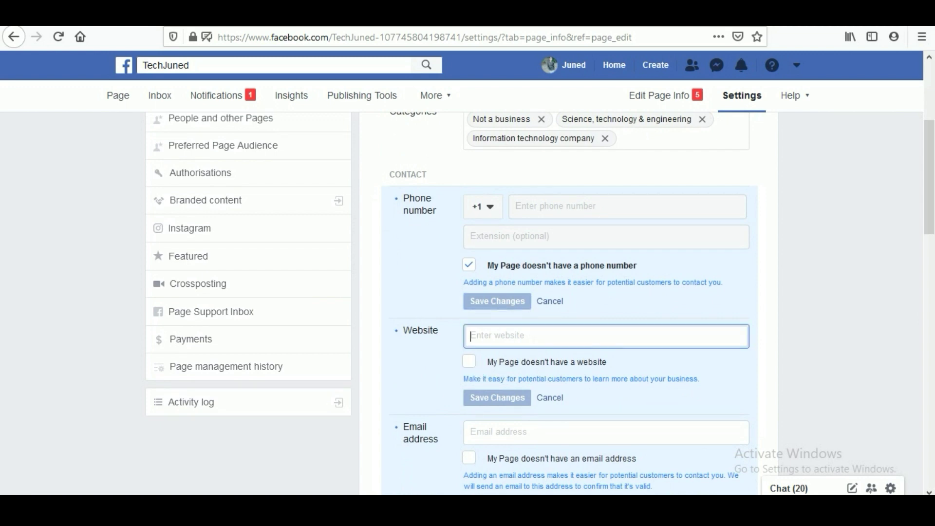
type("www")
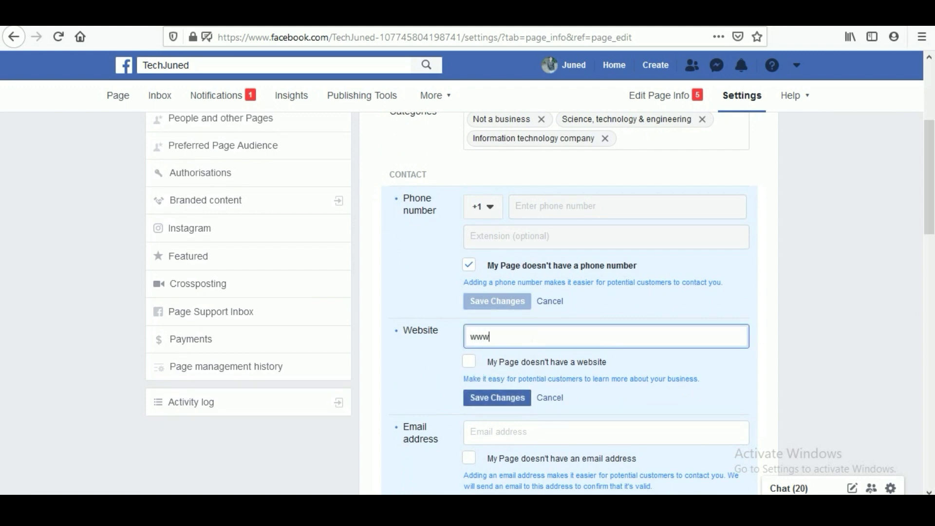
type(".techjuned.tk")
left_click(510, 398)
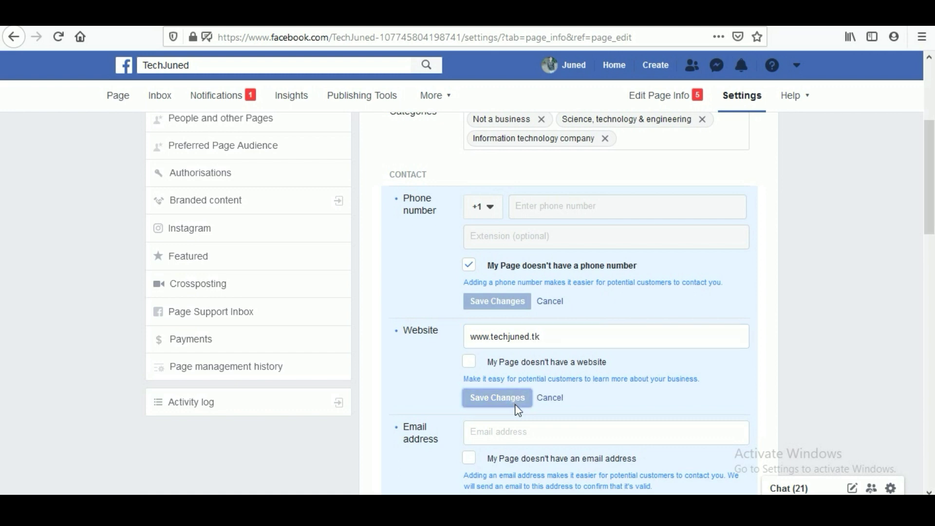
Fill in the Page's contact email address and save it
scroll(516, 404, "down", 3)
left_click(537, 301)
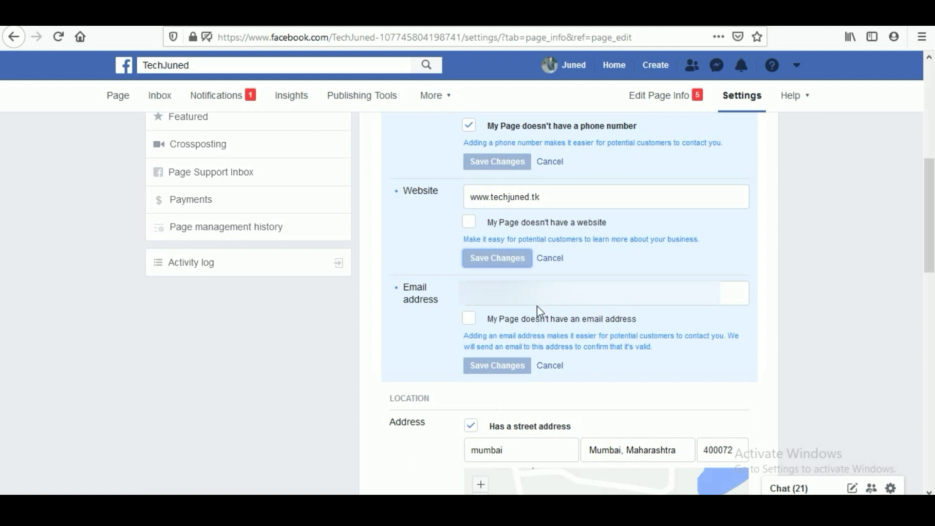
key("ctrl+v")
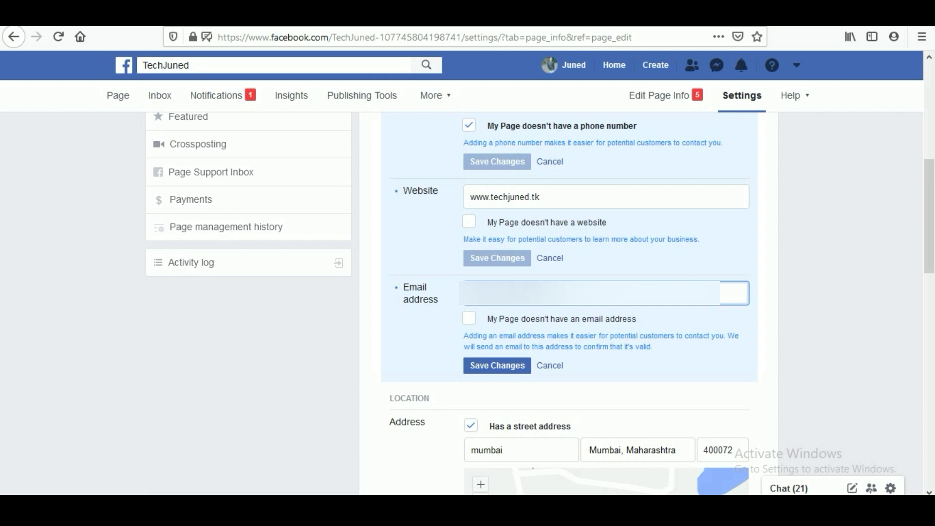
left_click(504, 366)
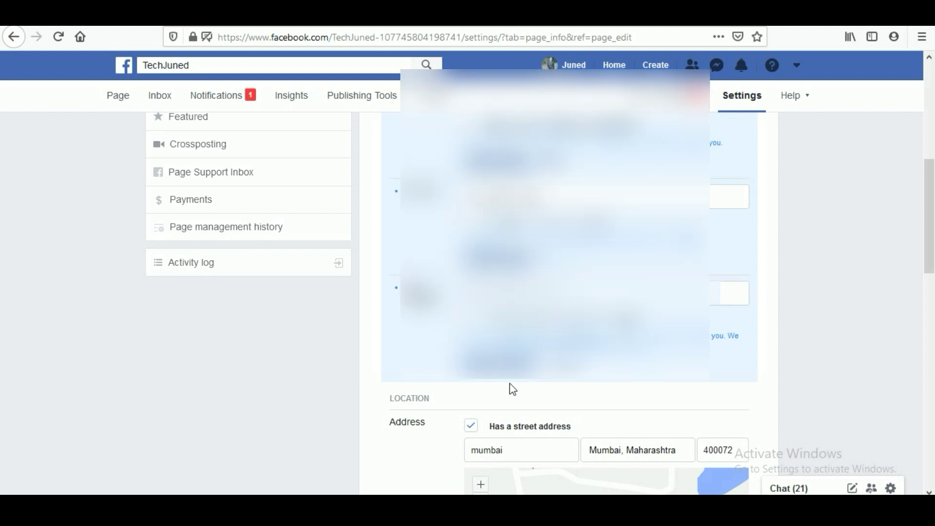
Add the Powai neighbourhood as the Page's service area and save it
scroll(609, 381, "down", 3)
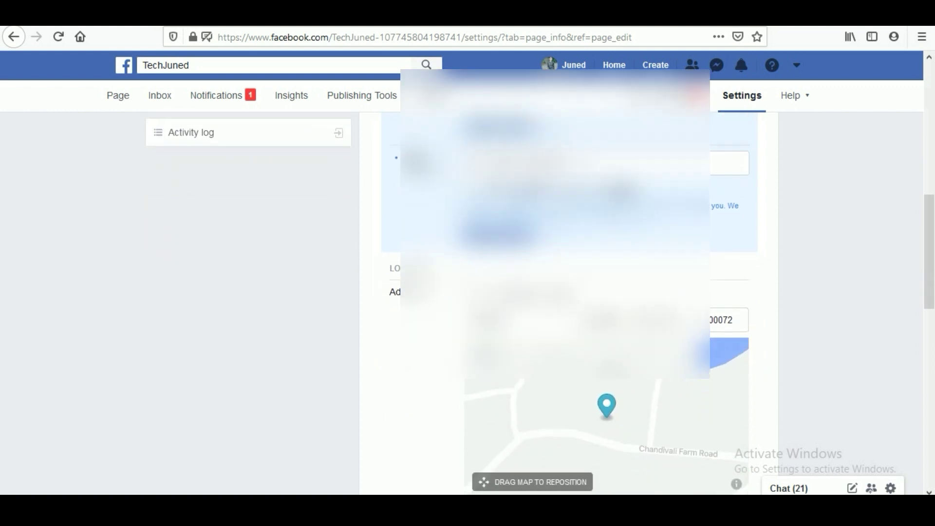
scroll(385, 383, "down", 2)
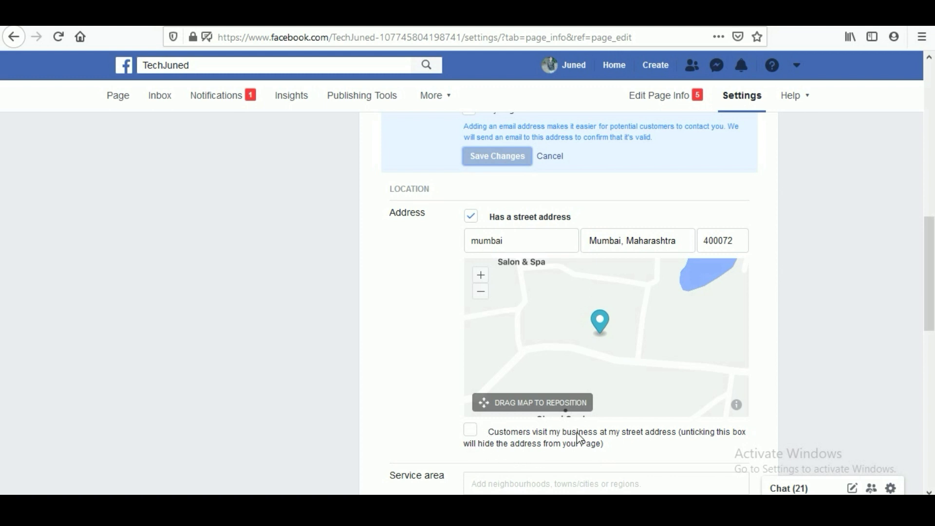
scroll(536, 438, "down", 3)
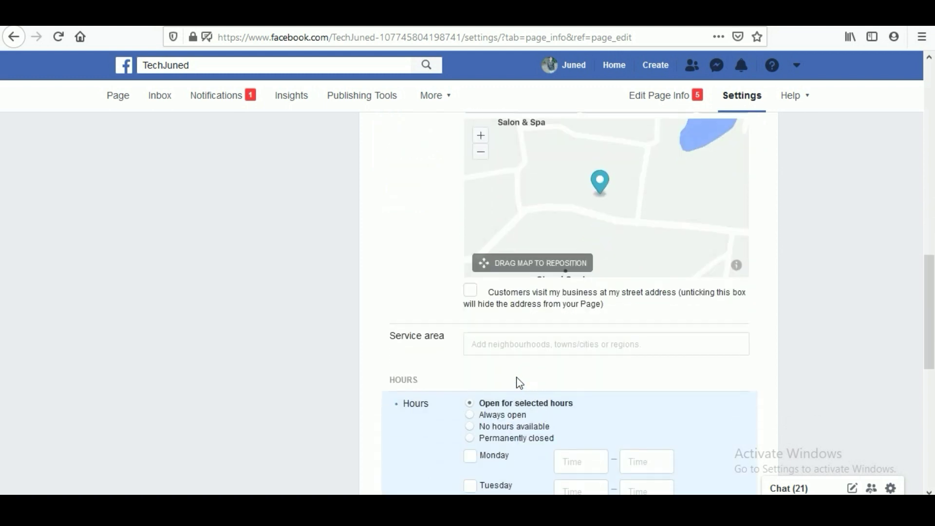
left_click(526, 344)
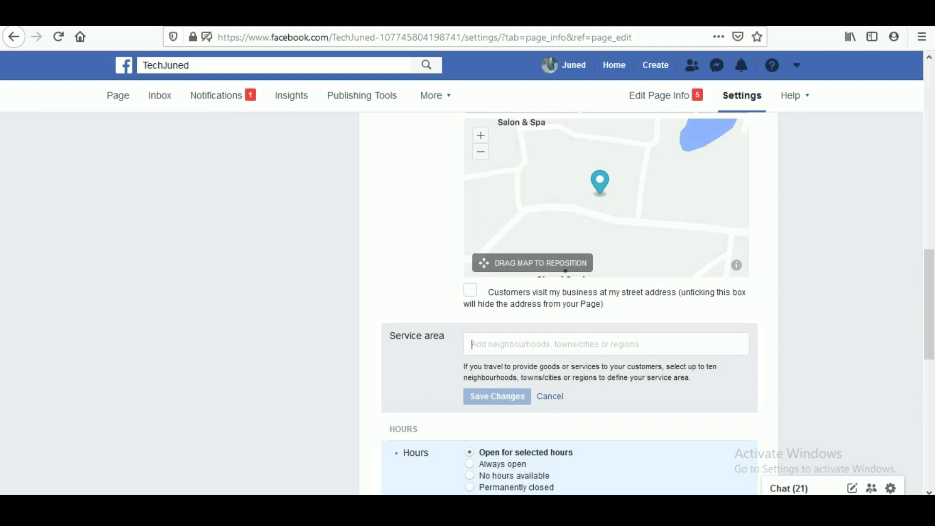
type("powai")
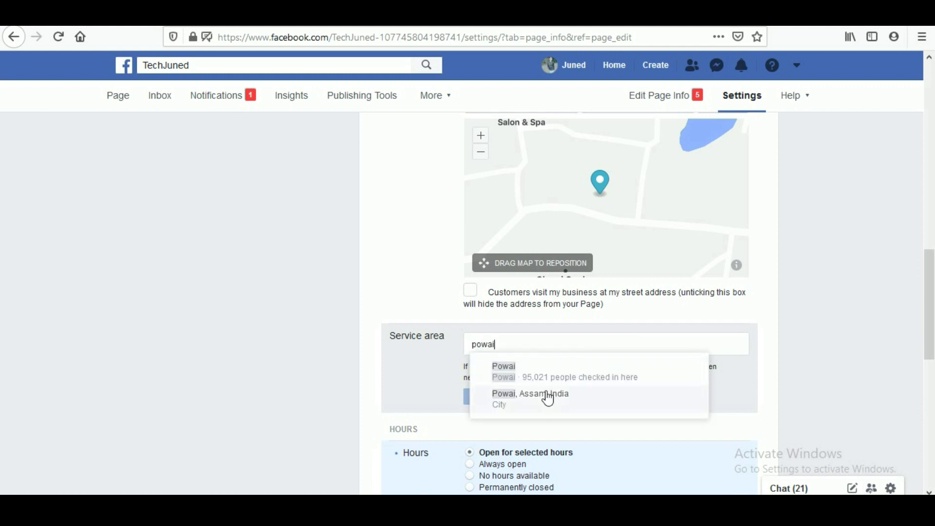
left_click(508, 378)
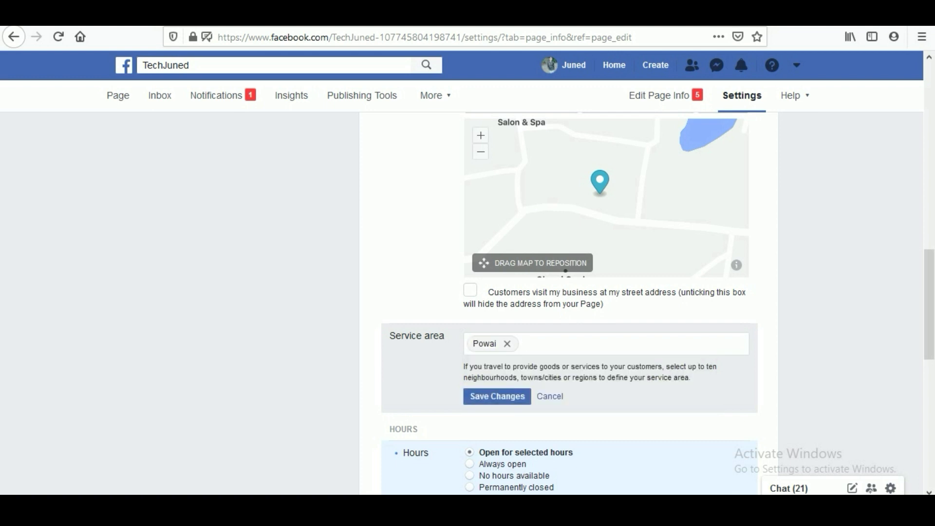
left_click(498, 398)
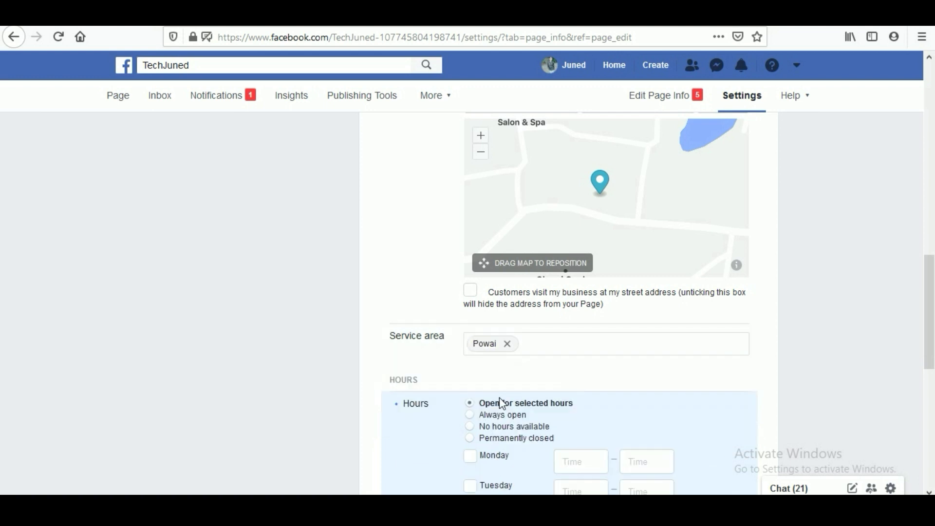
Set the Page's hours to Always open and save the change
scroll(506, 396, "down", 3)
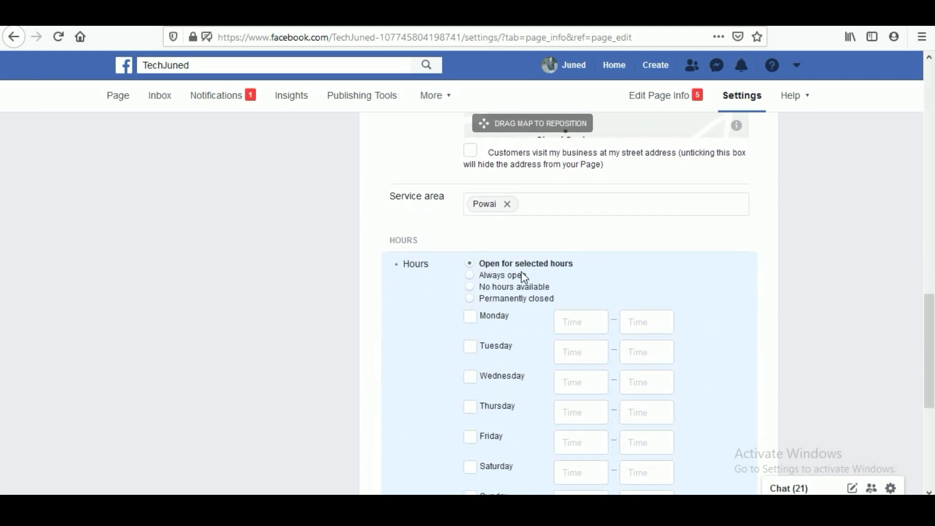
left_click(497, 275)
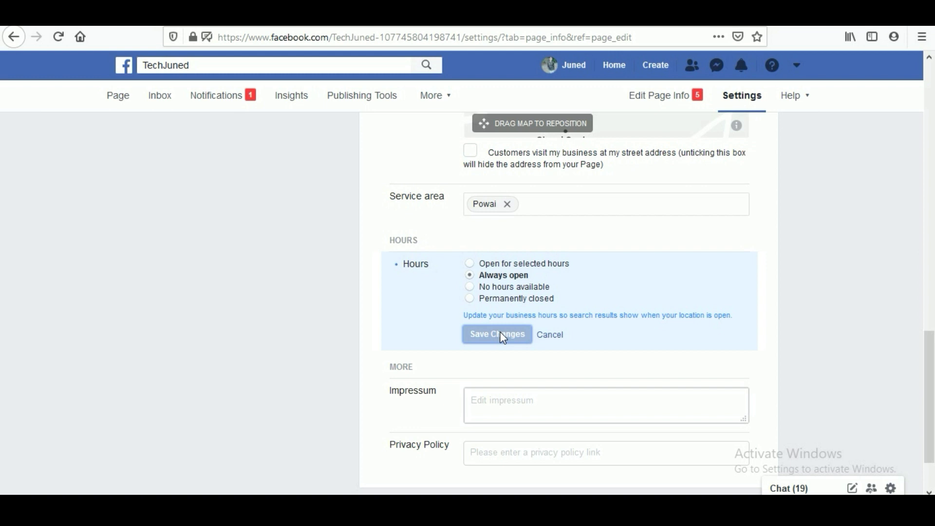
scroll(514, 382, "down", 2)
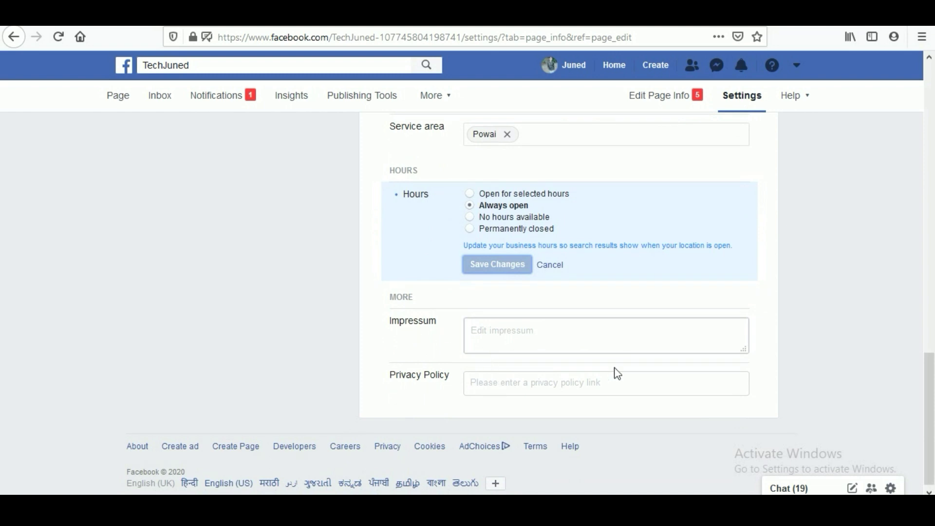
Reload the Page info and review the saved description, categories, contact details and address
scroll(615, 372, "up", 10)
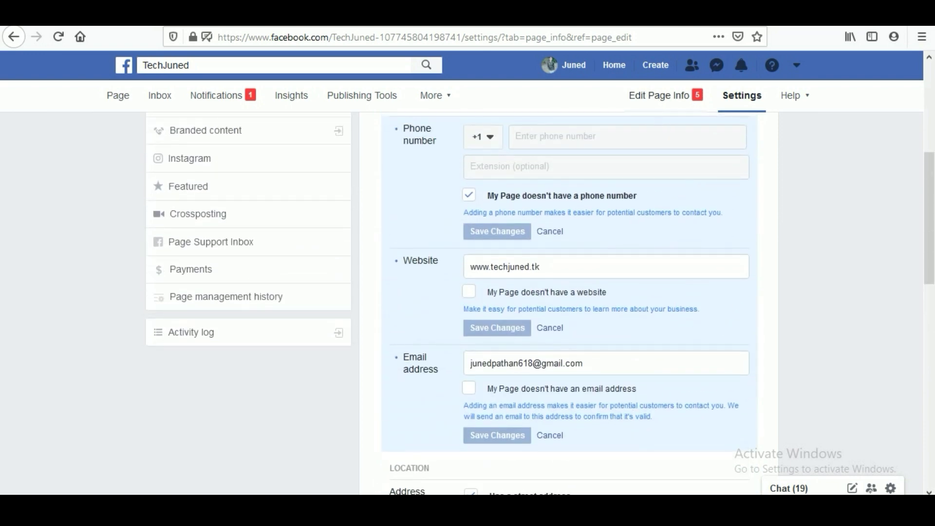
left_click(662, 106)
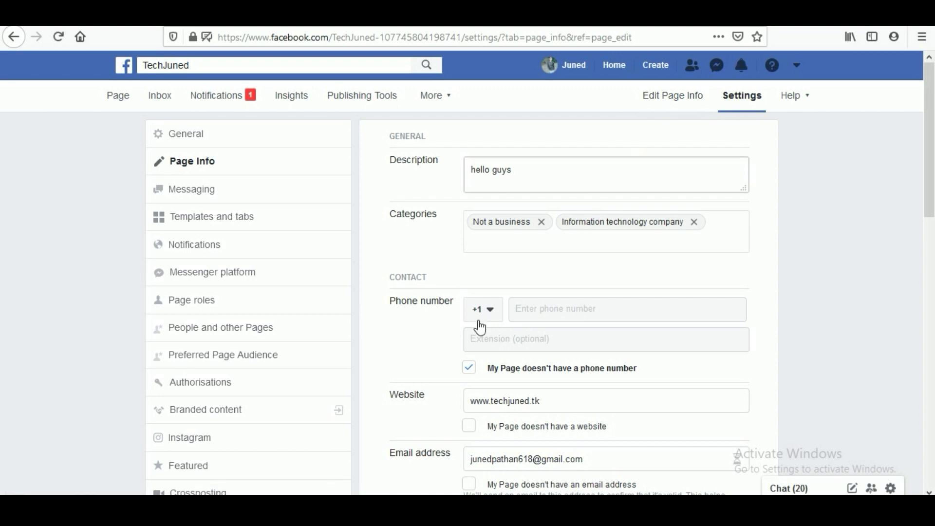
scroll(438, 331, "down", 2)
scroll(440, 350, "down", 12)
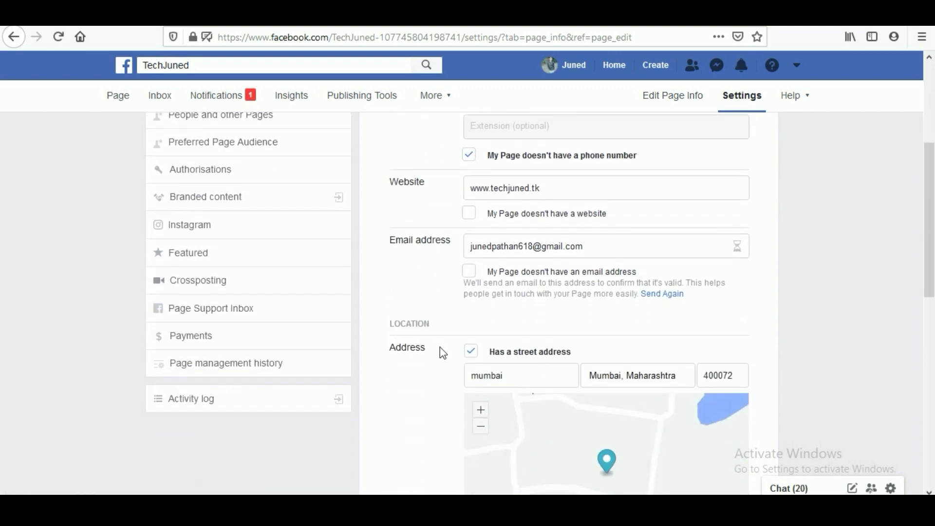
scroll(443, 382, "up", 8)
scroll(441, 378, "up", 6)
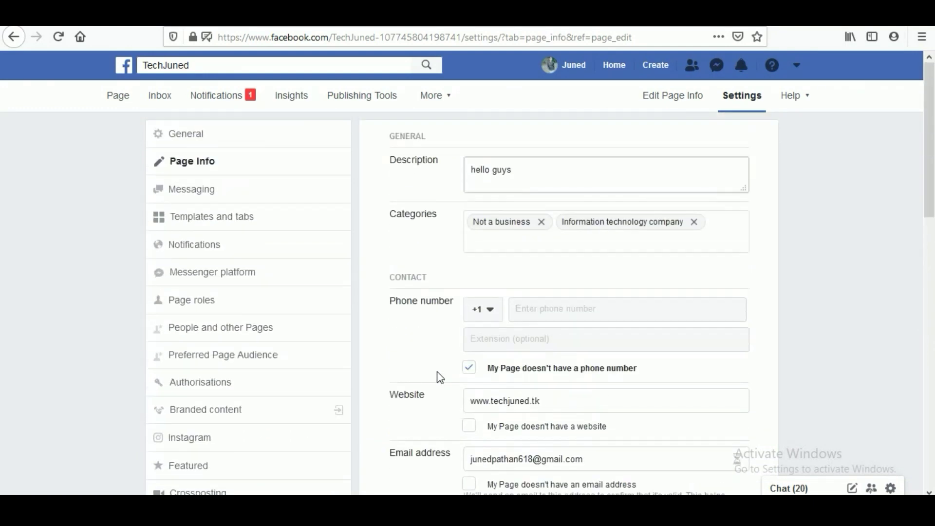
Open the Page's Messaging settings and look over the general settings and Response Assistant sections
left_click(178, 190)
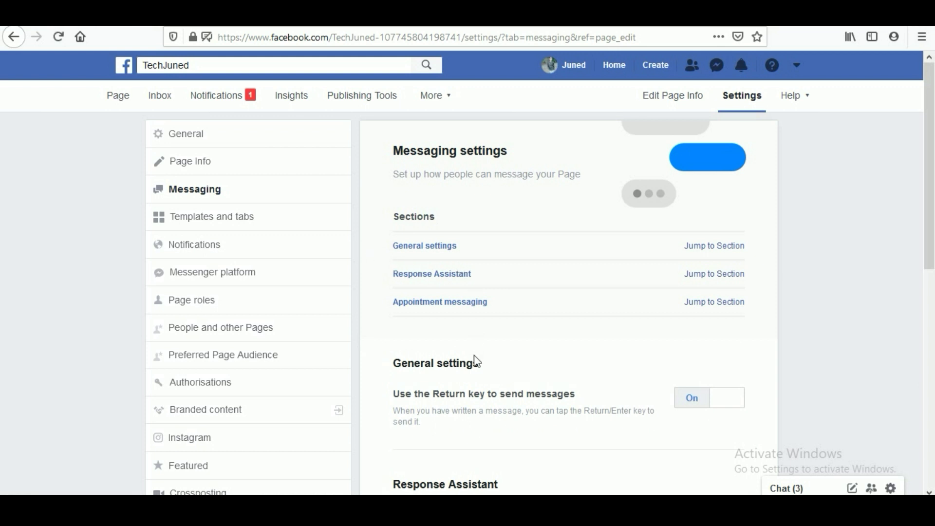
scroll(482, 438, "down", 3)
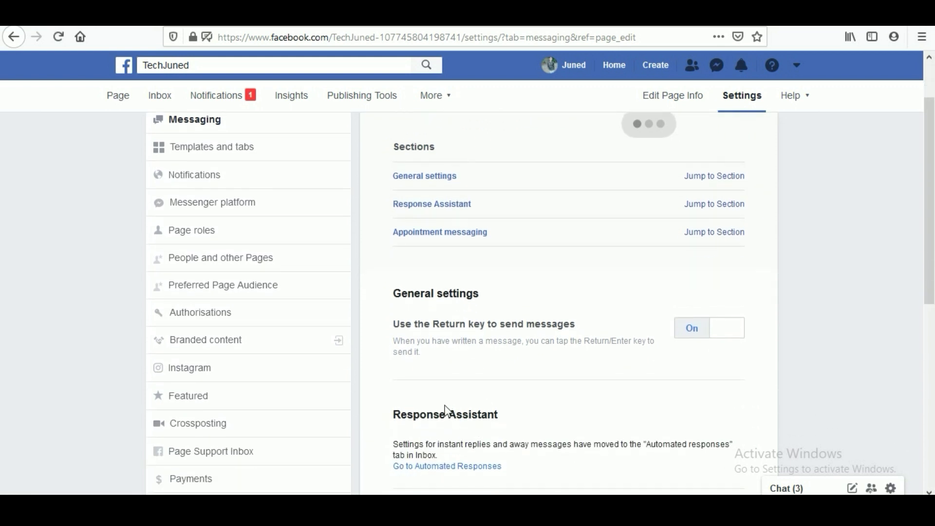
scroll(446, 407, "up", 3)
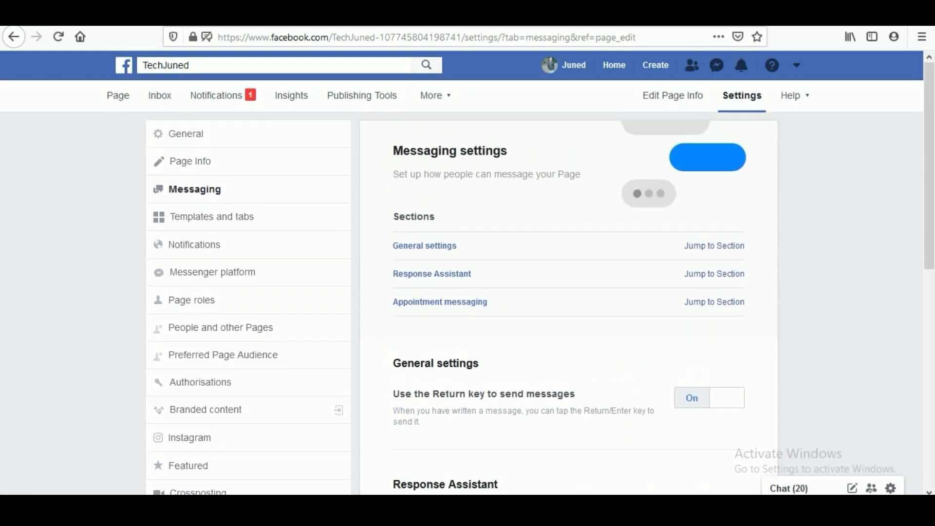
Return to the TechJuned Page by way of the home feed and dismiss its suggestion to automatically respond to new messages
left_click(617, 71)
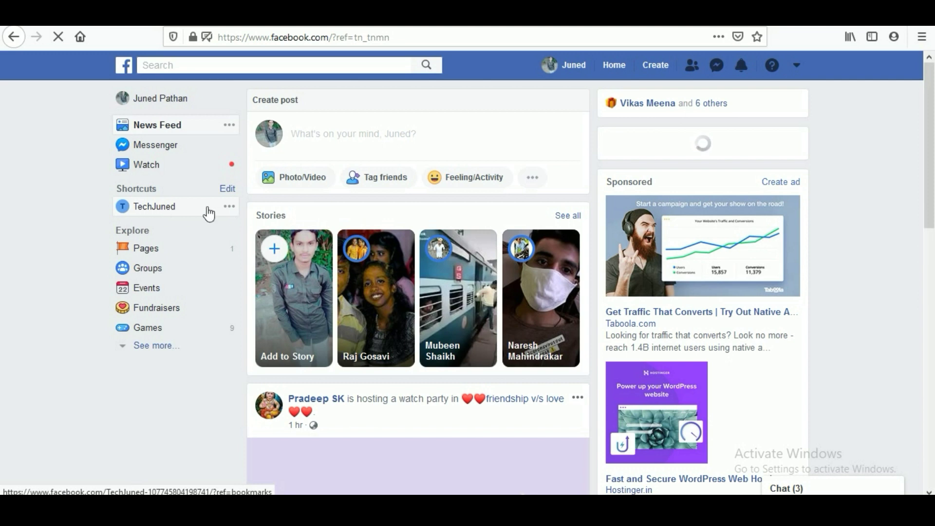
left_click(175, 209)
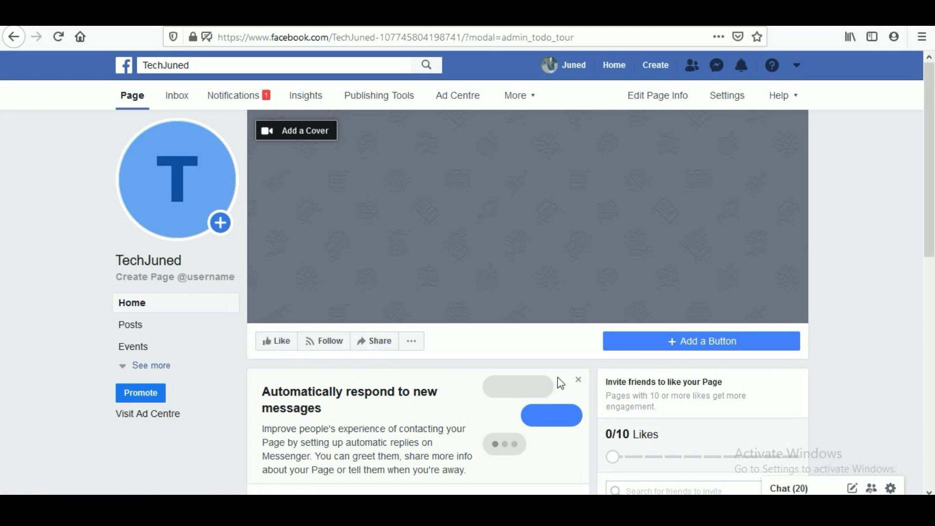
left_click(578, 380)
scroll(357, 387, "down", 3)
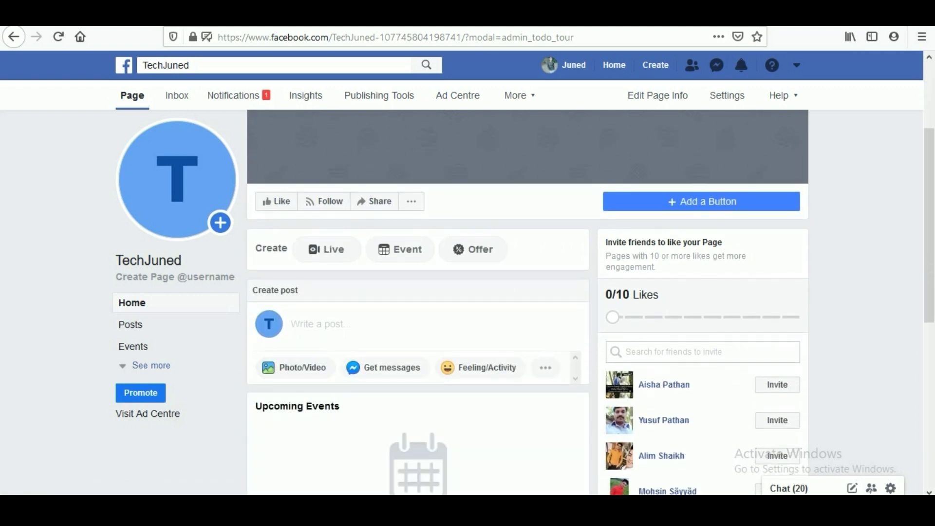
scroll(381, 382, "down", 3)
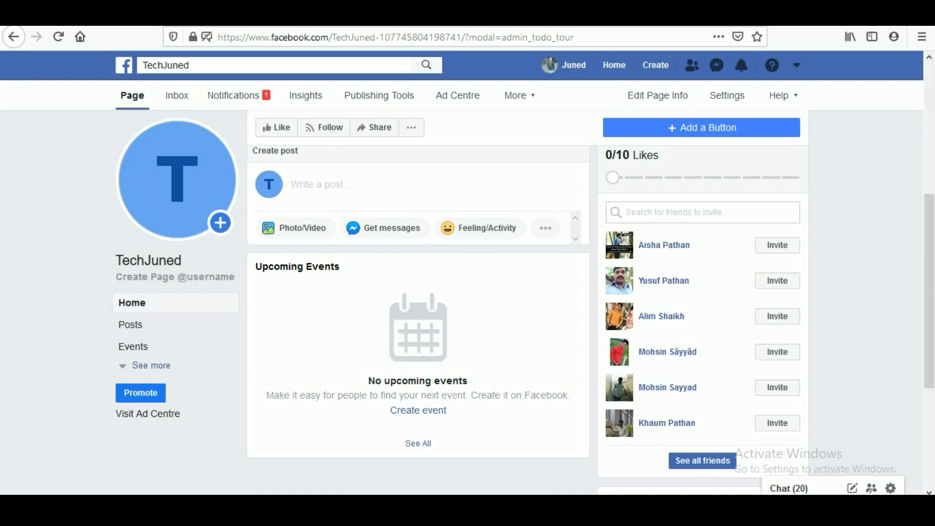
scroll(447, 398, "up", 5)
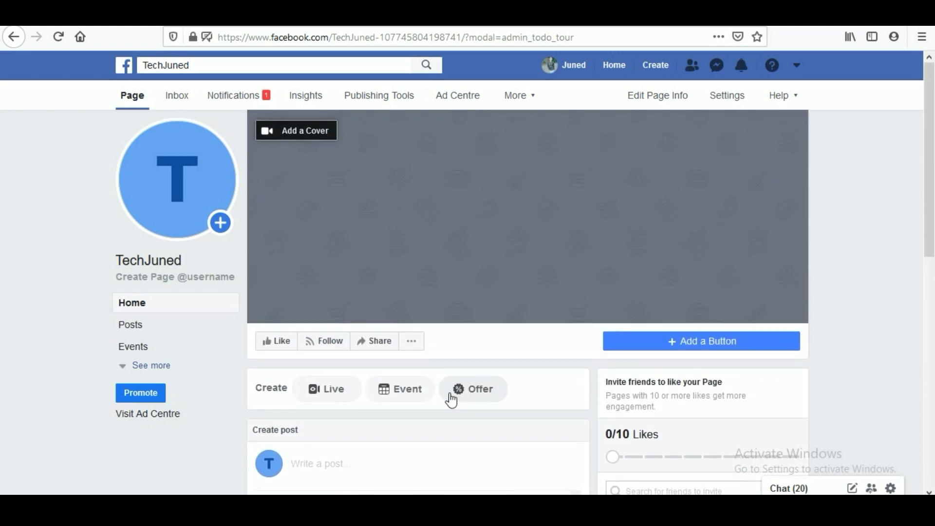